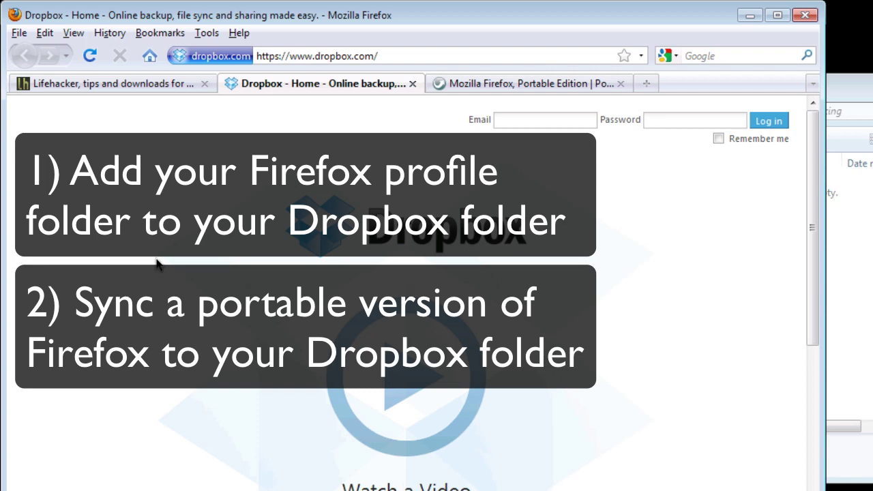
Move FirefoxPortable_3.6.8_English.paf.exe from Downloads into the My Dropbox Syncing folder
key(ctrl+Tab)
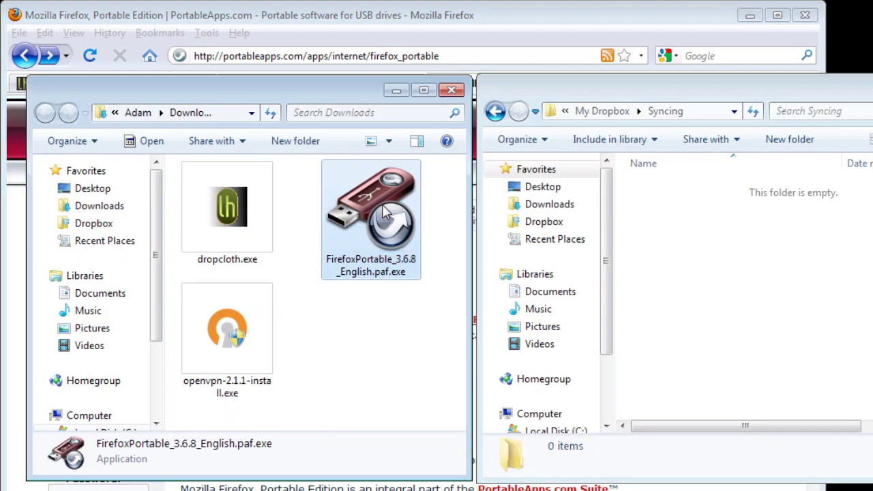
drag(385, 211, 716, 232)
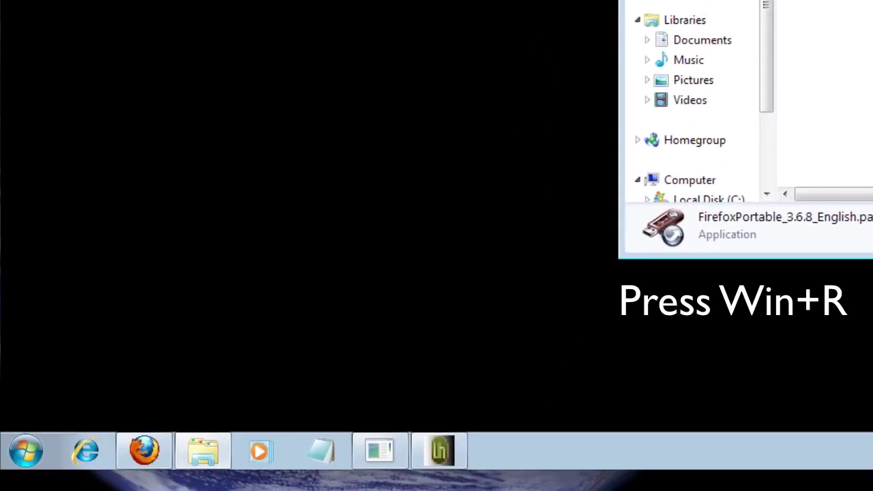
Run 'firefox.exe -p' from the Run dialog to bring up Firefox's Choose User Profile dialog
key(super+r)
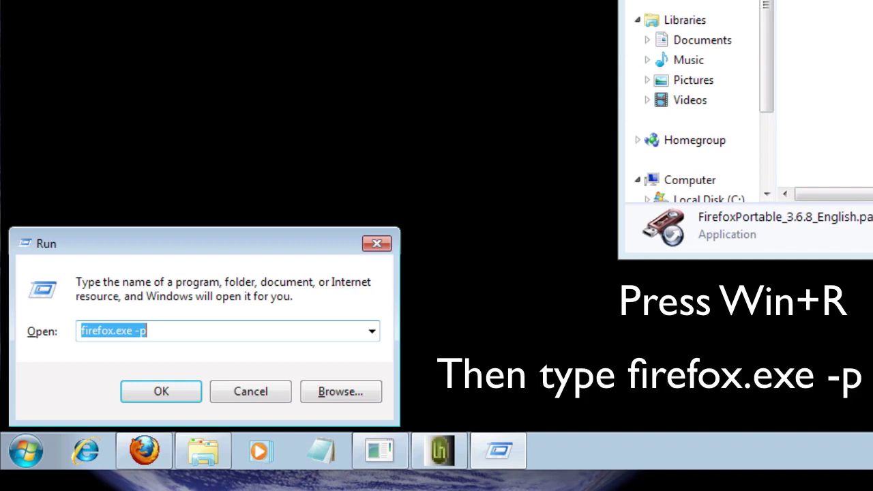
text(firefox.exe.)
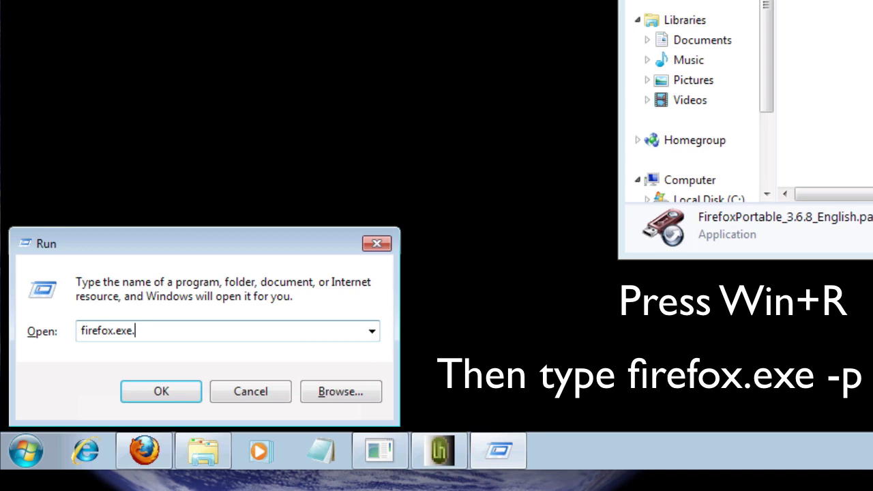
key(BackSpace)
text( -p)
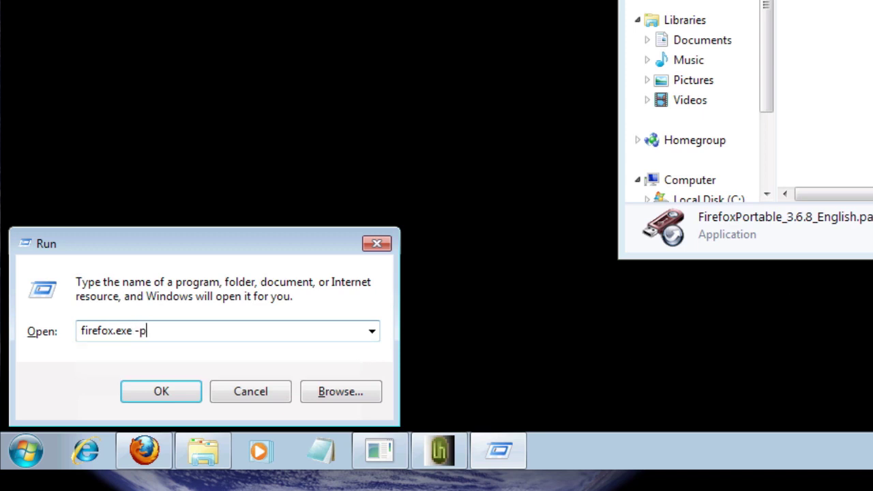
key(Return)
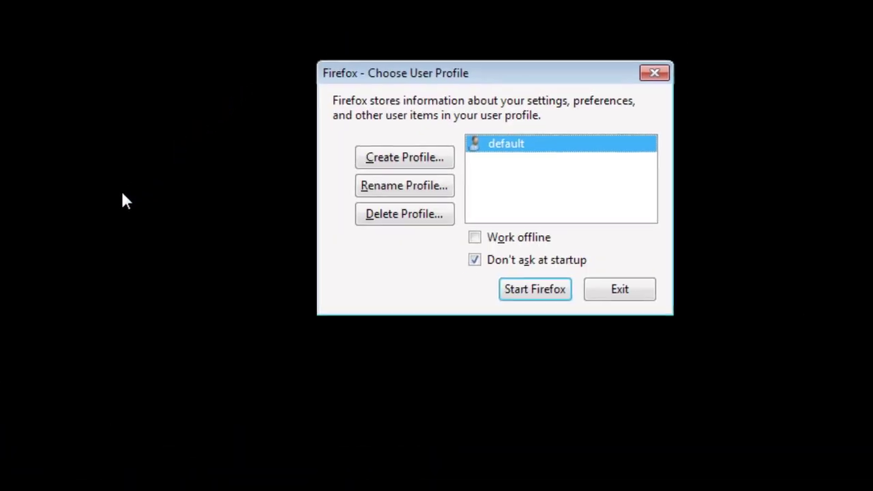
Create a new profile in the wizard, replacing Default User with the name 'Synced Firefox'
key(Tab)
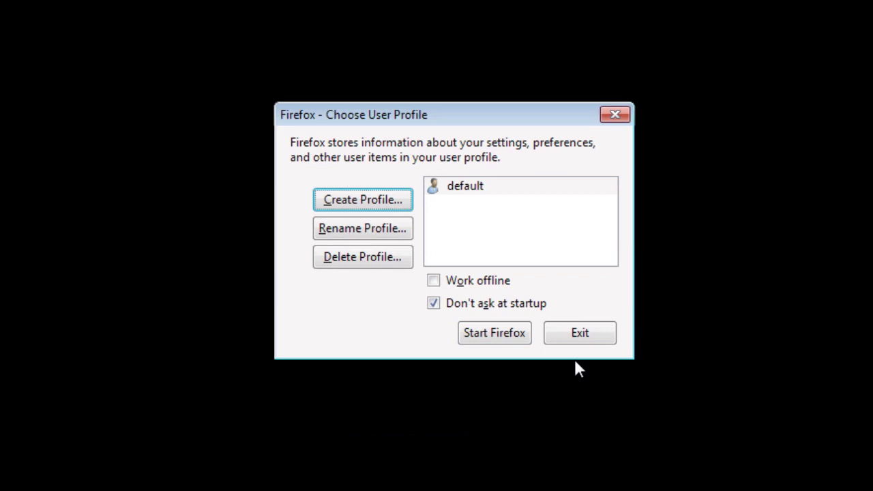
click(351, 195)
click(580, 405)
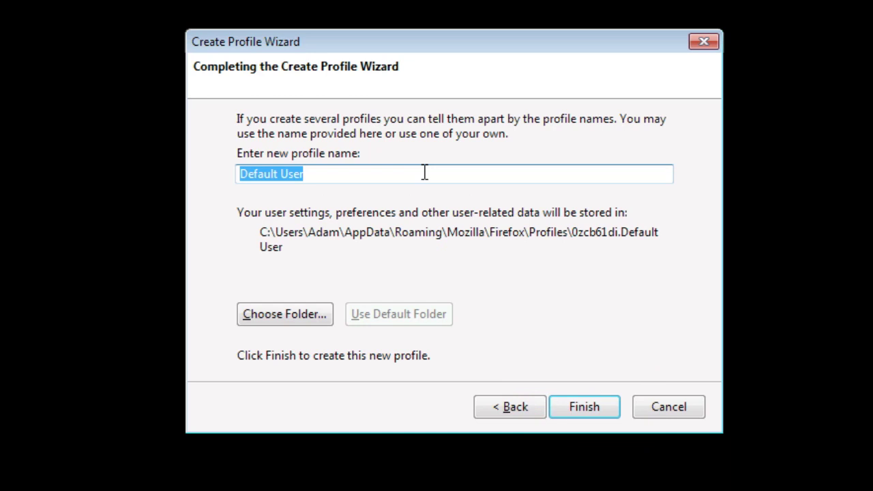
key(BackSpace)
text(Sync)
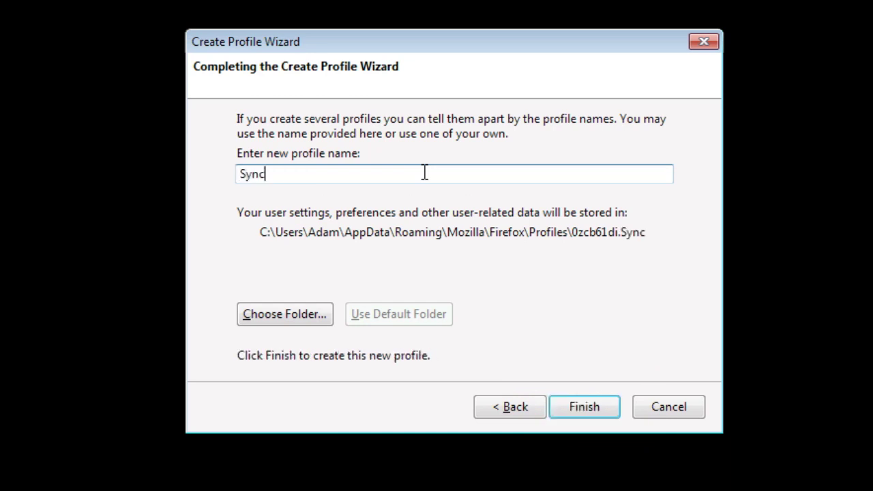
text(ed Firefox)
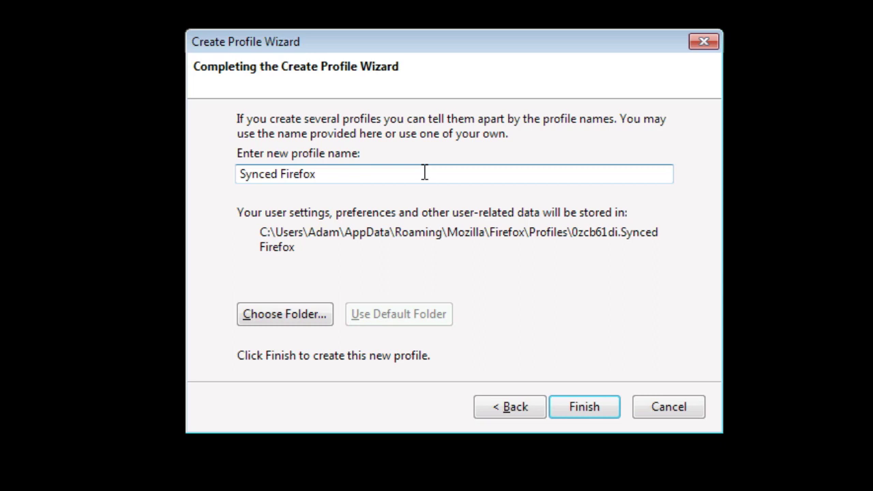
In the profile folder browser, select My Documents > My Dropbox > Syncing
click(289, 315)
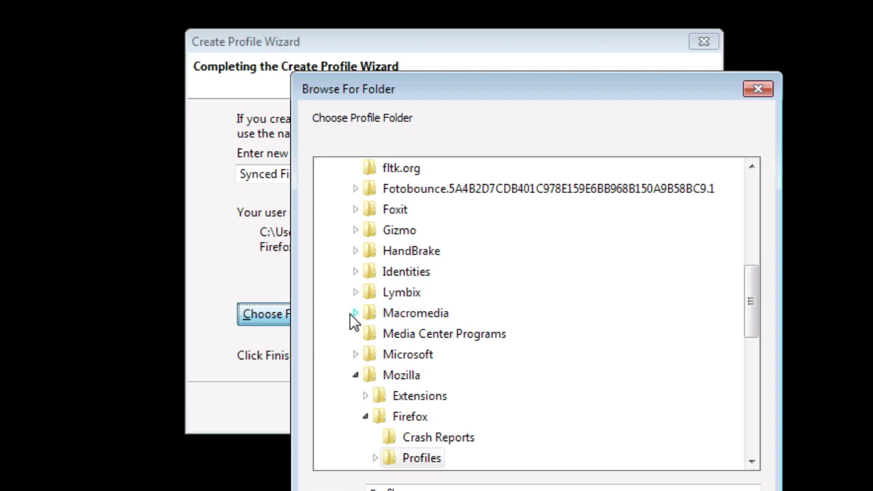
click(356, 375)
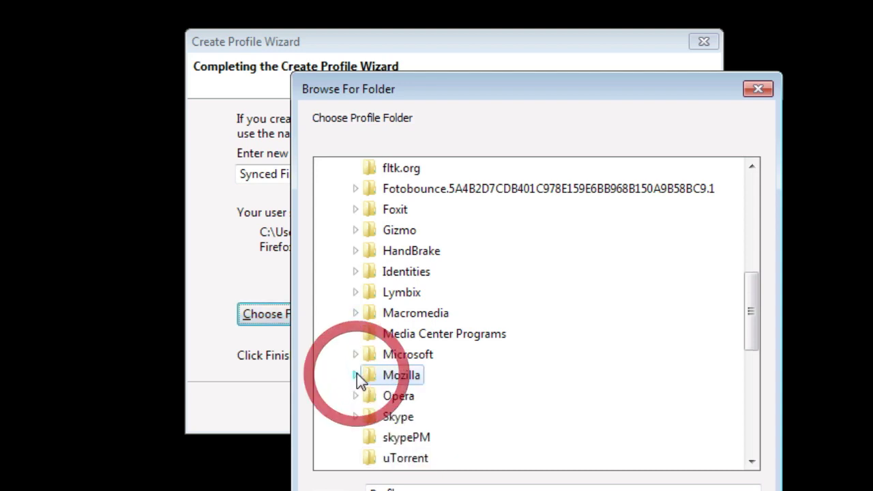
scroll(354, 371, up, 5)
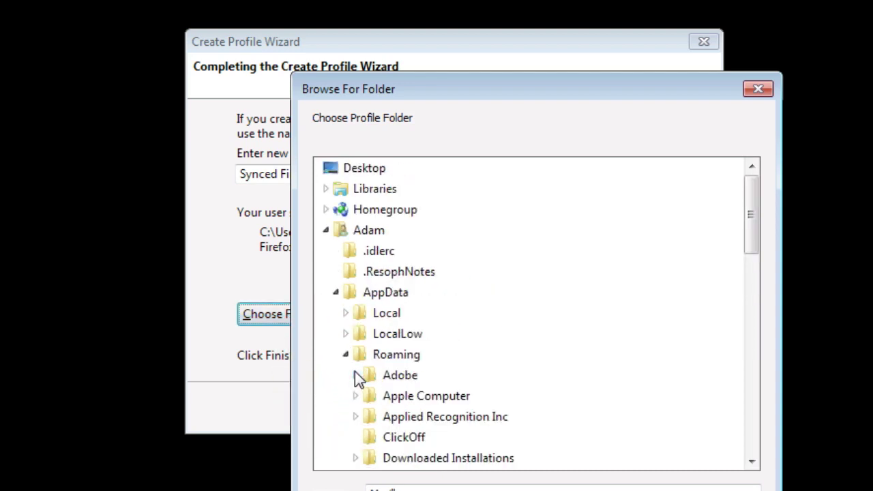
click(326, 230)
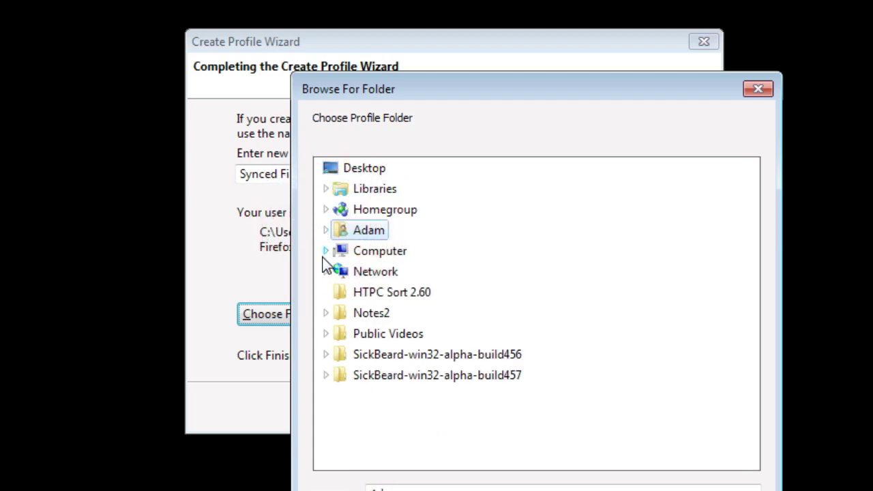
click(326, 232)
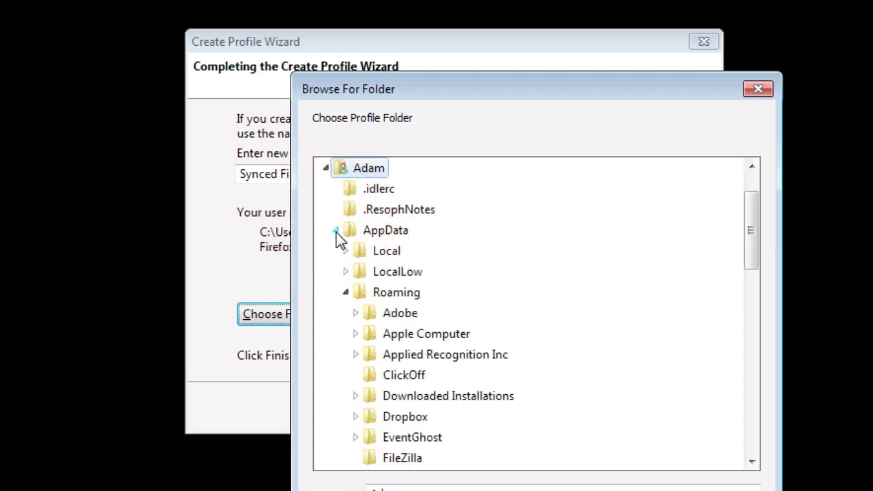
click(337, 232)
click(374, 355)
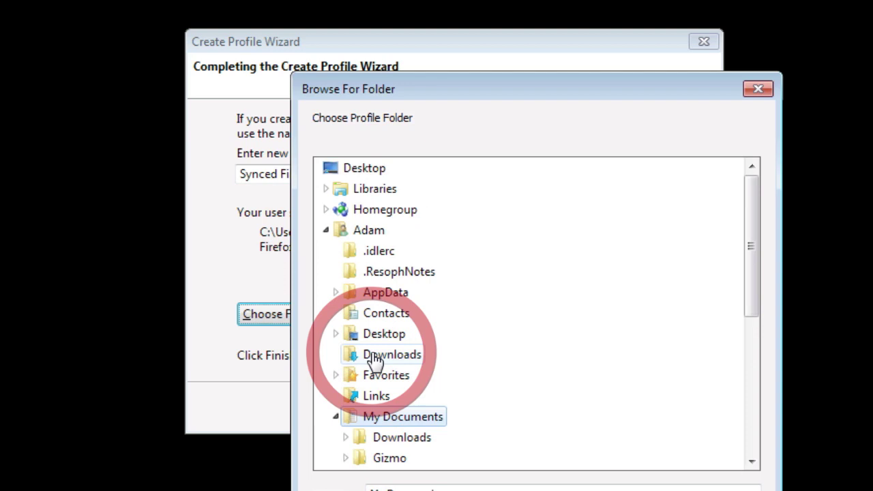
scroll(360, 436, down, 5)
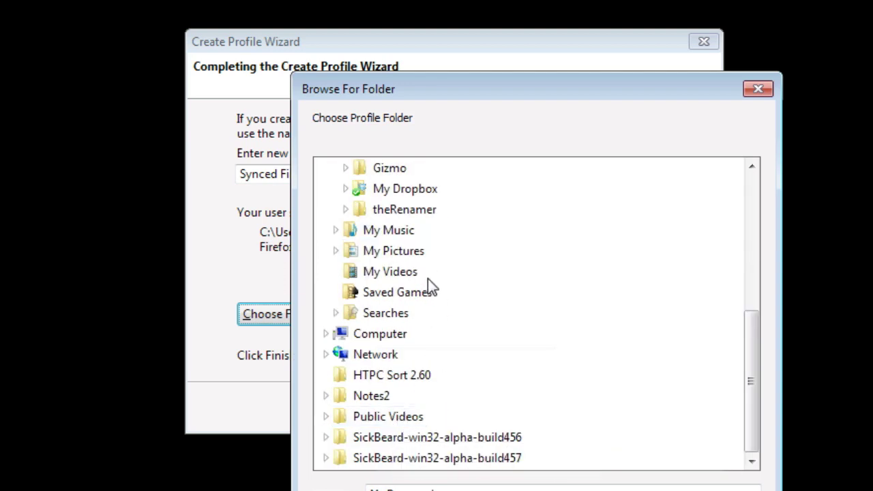
scroll(405, 306, up, 1)
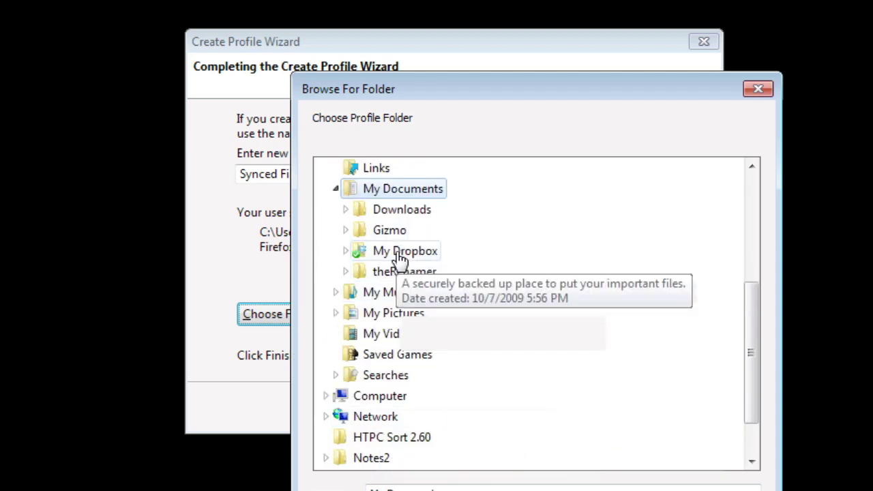
click(401, 252)
scroll(400, 259, up, 3)
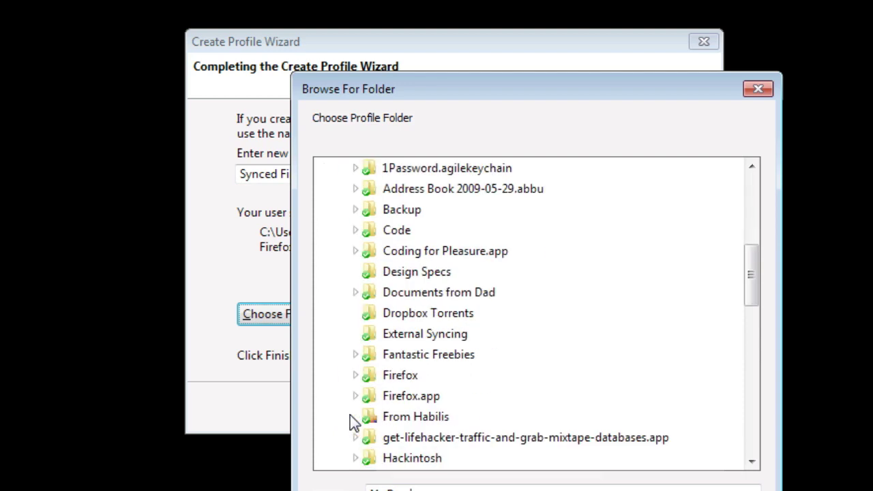
scroll(352, 419, down, 1)
scroll(362, 414, down, 6)
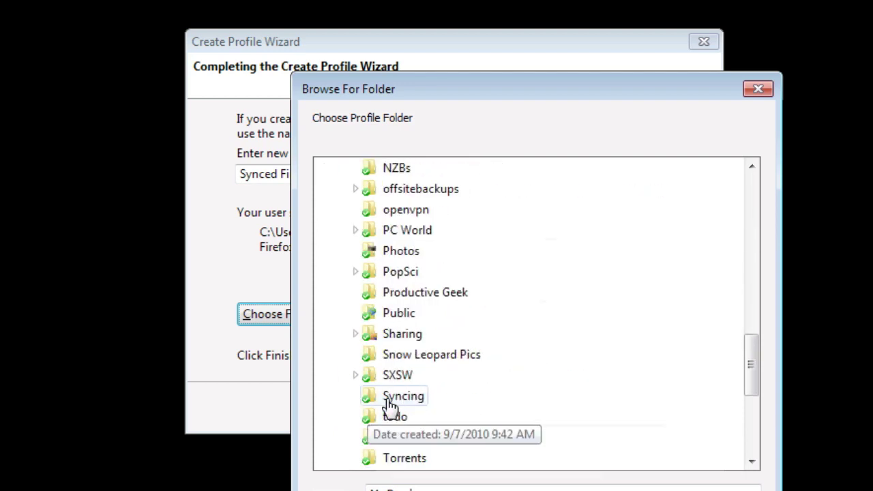
click(389, 403)
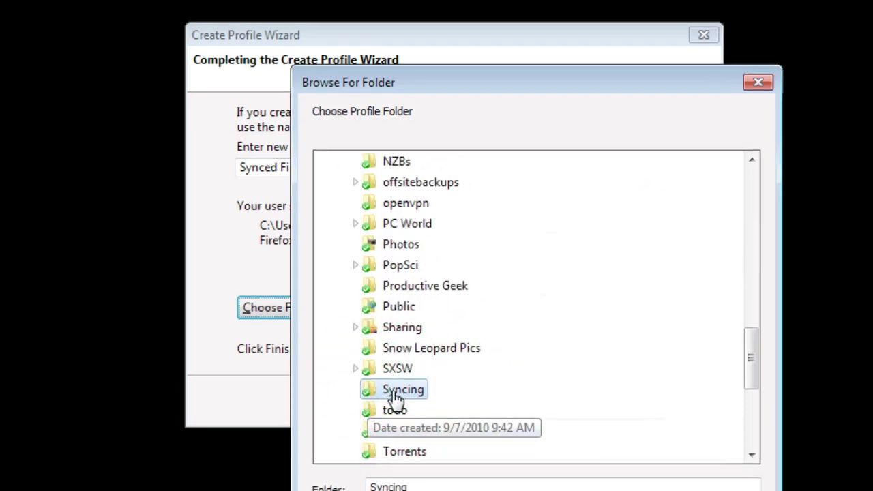
Make a new folder named 'Firefox Synced' inside Syncing
click(384, 413)
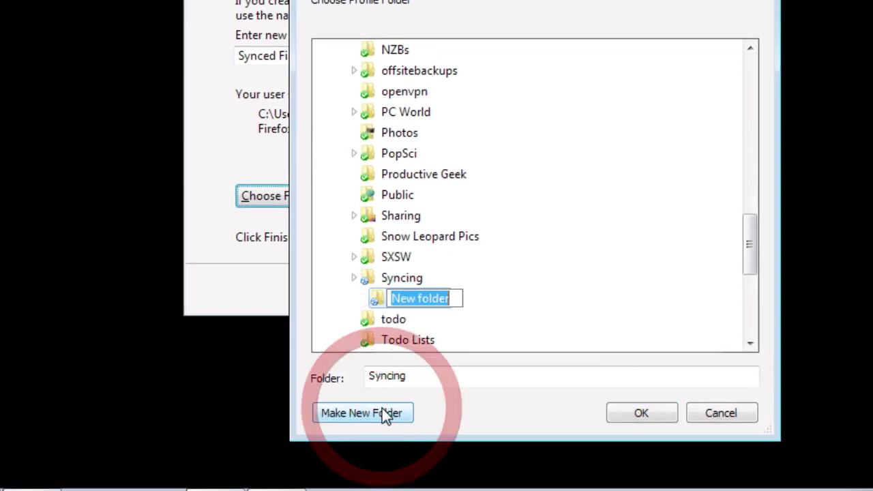
text(F)
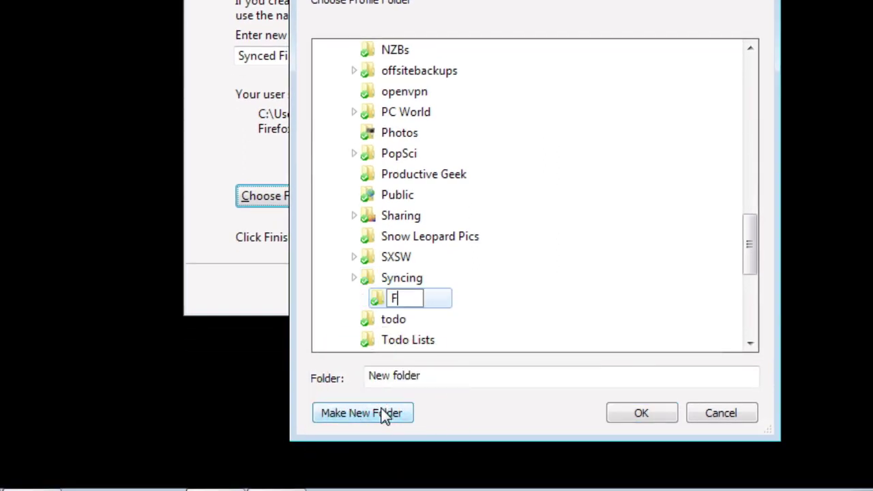
text(irefox Synced)
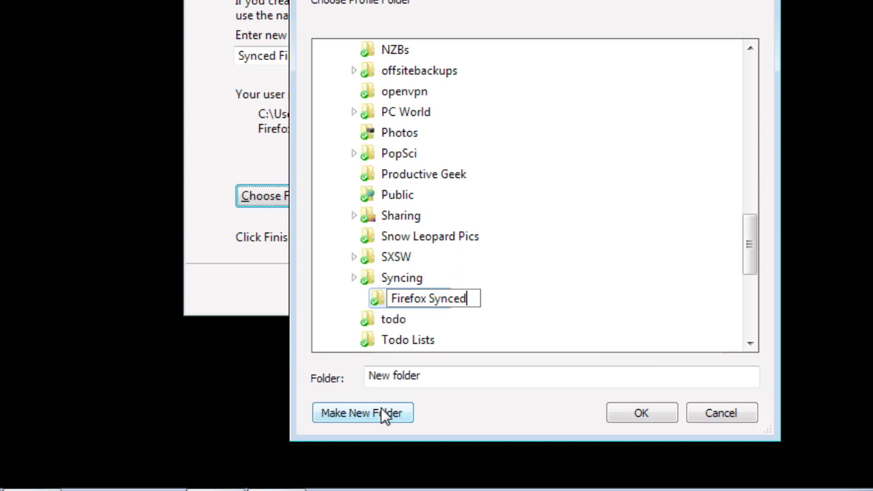
key(Return)
Accept the Firefox Synced folder, finish the wizard, and start Firefox with the Synced Firefox profile
click(624, 416)
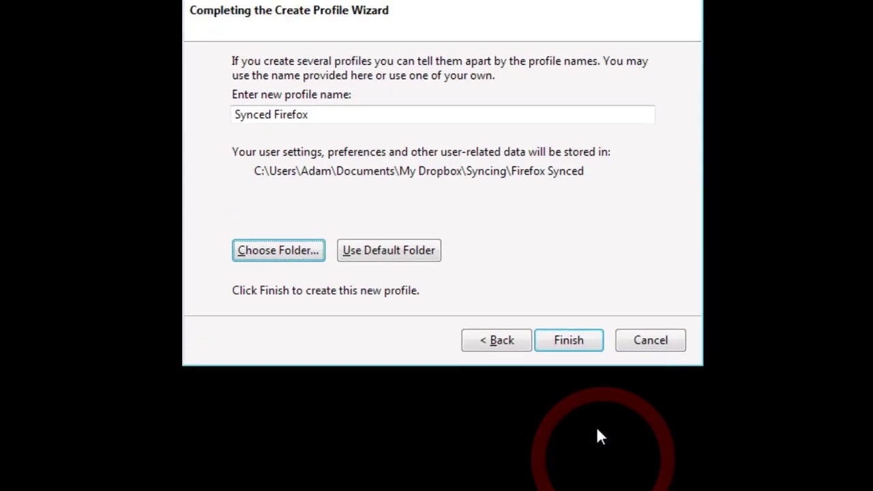
click(538, 405)
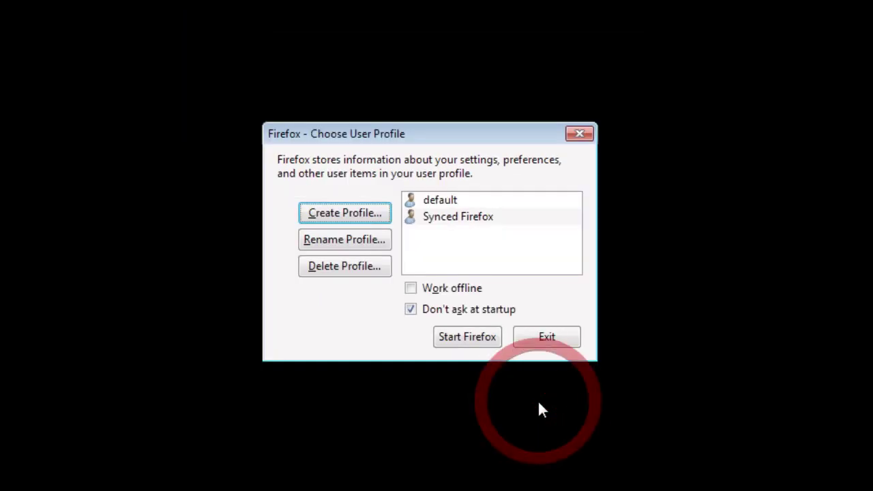
click(490, 219)
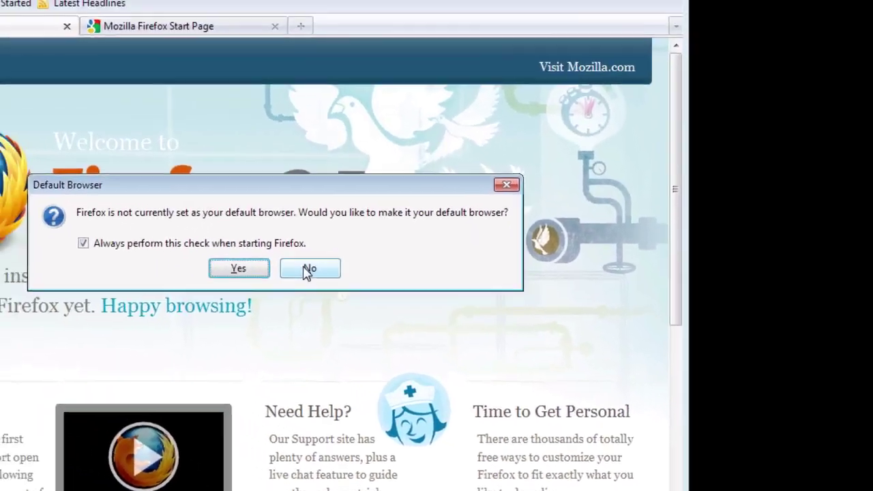
Decline making Firefox the default browser
click(217, 206)
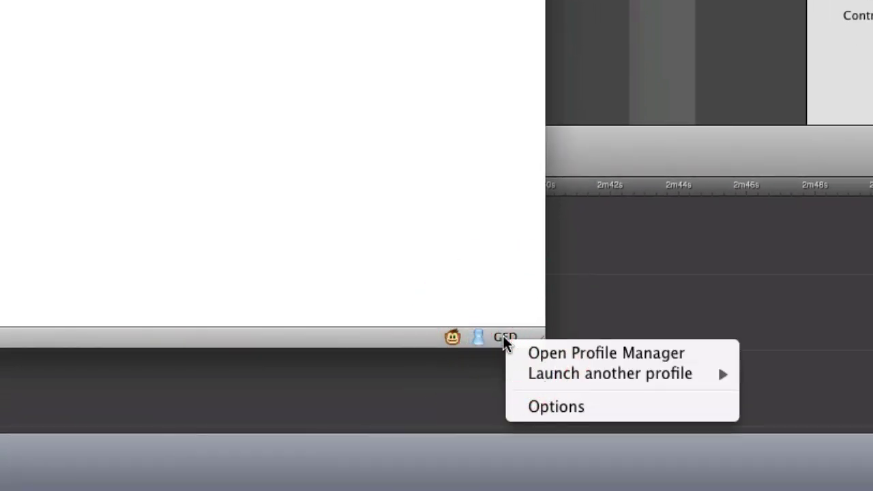
On the Mac, open the Profile Manager listing default, GED, Weekend and TEST profiles
click(546, 354)
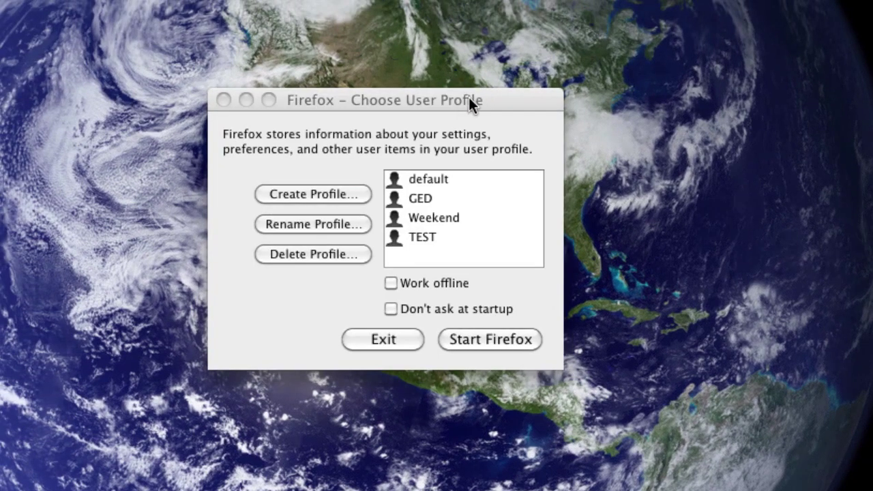
click(468, 97)
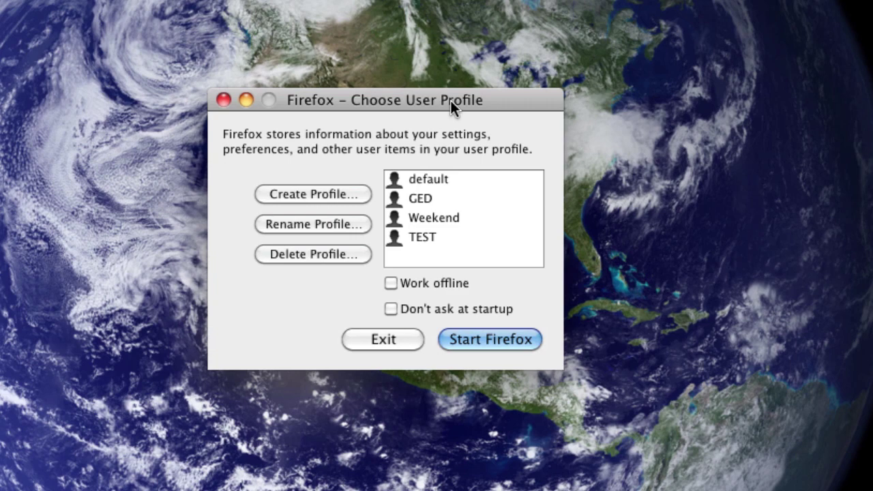
Create a new profile named 'Firefox Synced' and choose a custom storage folder for it
click(272, 194)
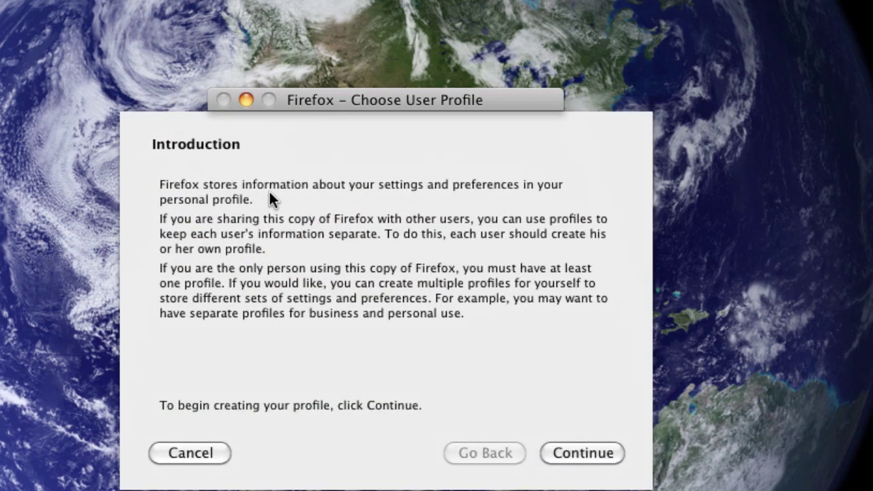
click(554, 450)
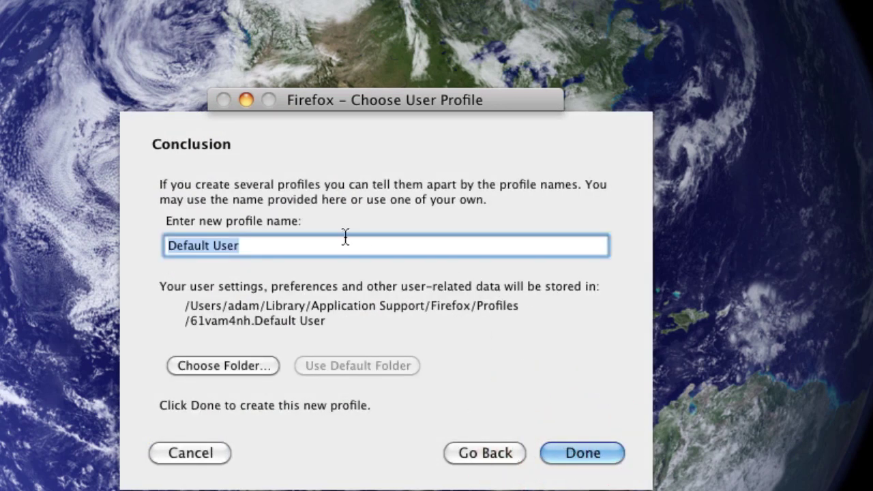
text(Firefo)
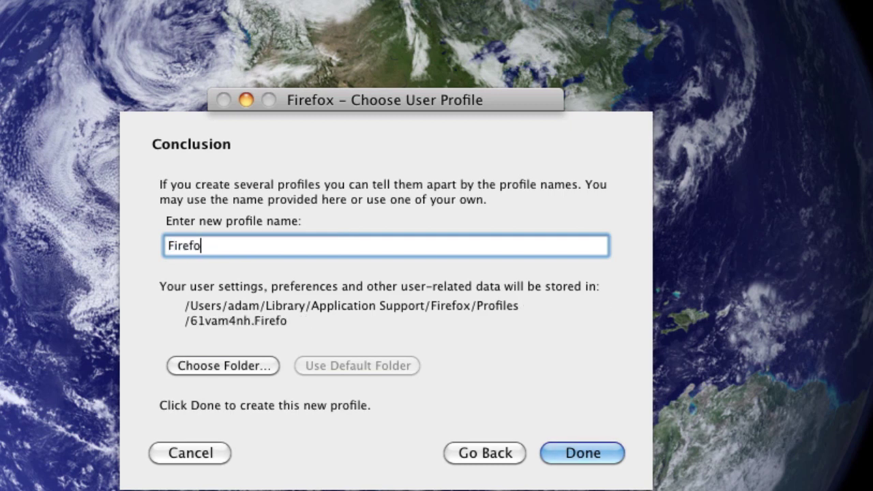
text(x Synced)
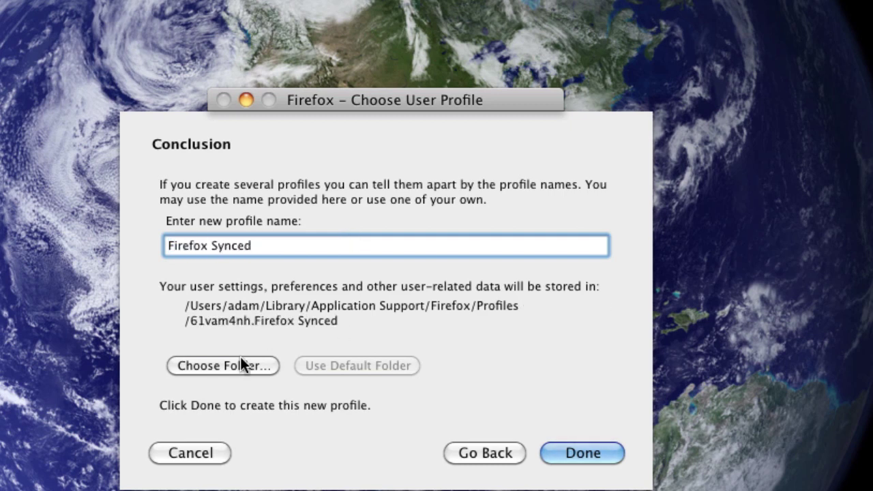
click(236, 364)
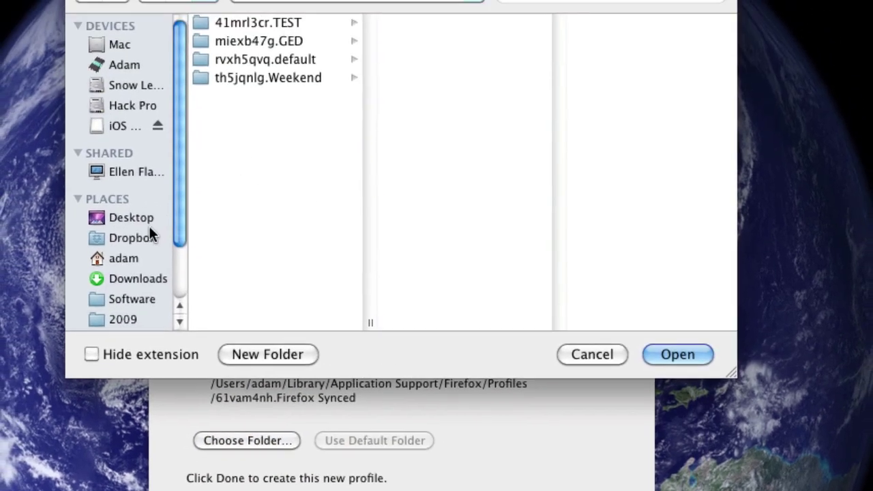
Store the profile in Dropbox/Syncing/Firefox Synced and finish the profile wizard
click(112, 178)
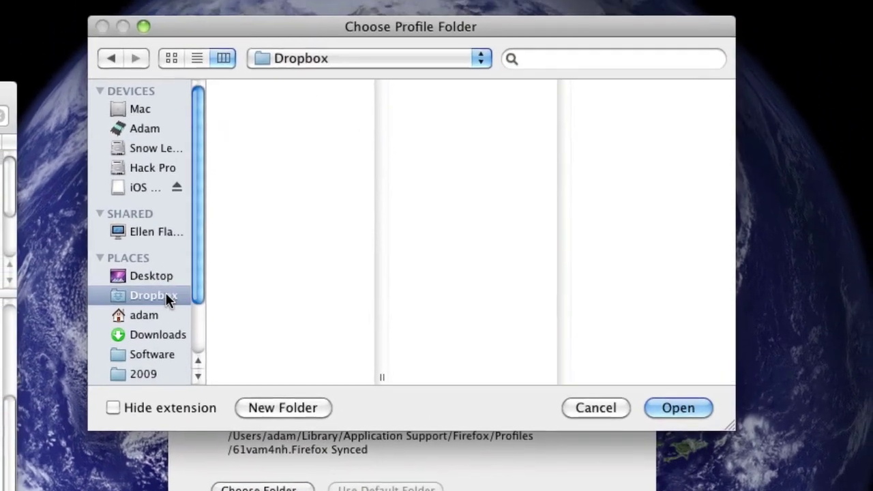
scroll(250, 155, down, 5)
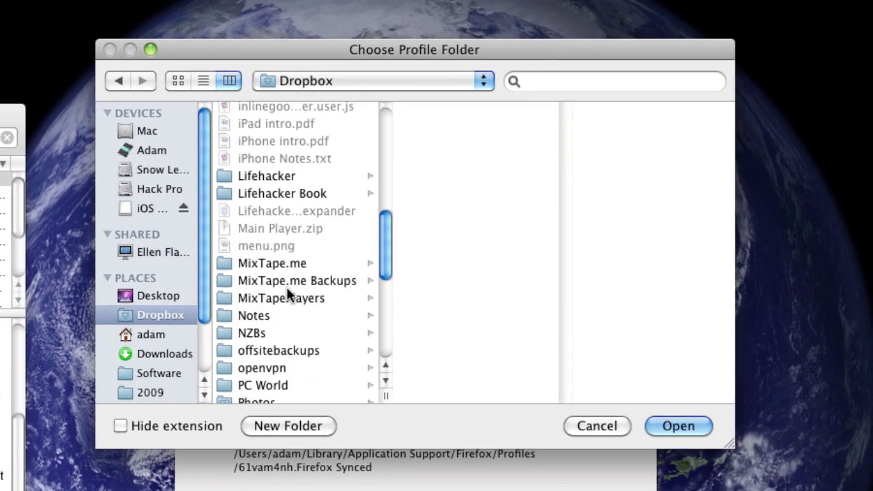
scroll(286, 293, down, 5)
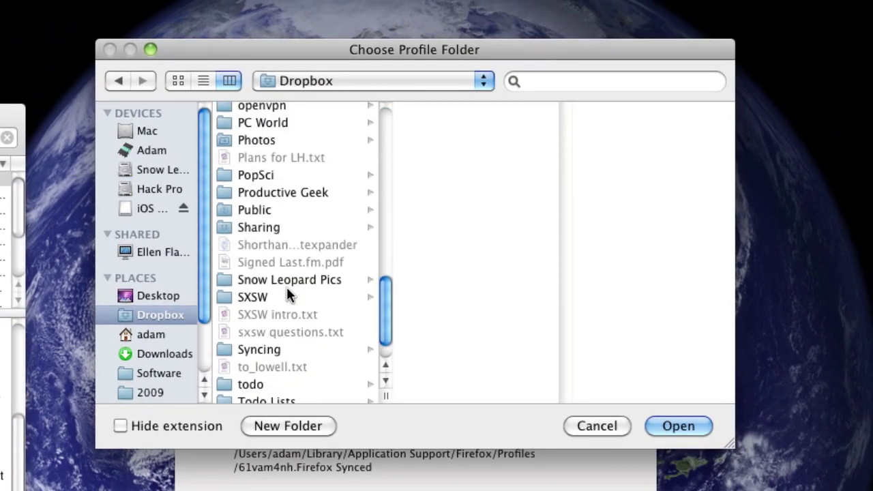
click(276, 349)
click(474, 110)
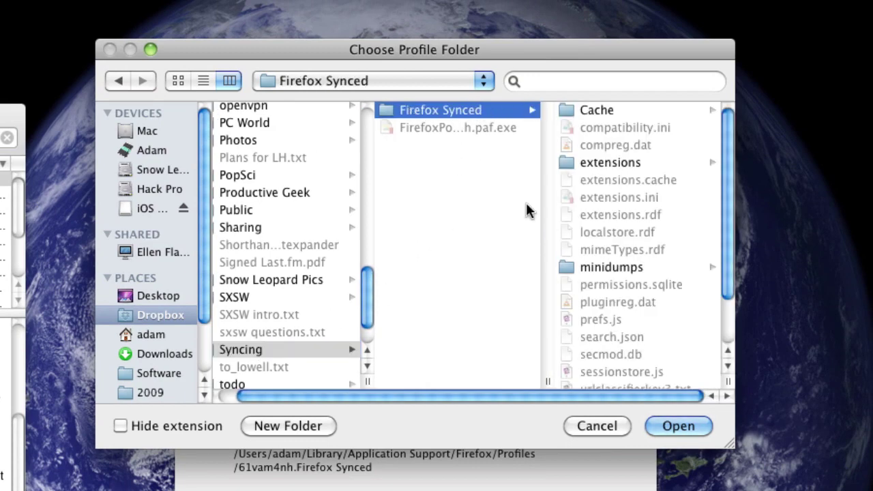
click(679, 424)
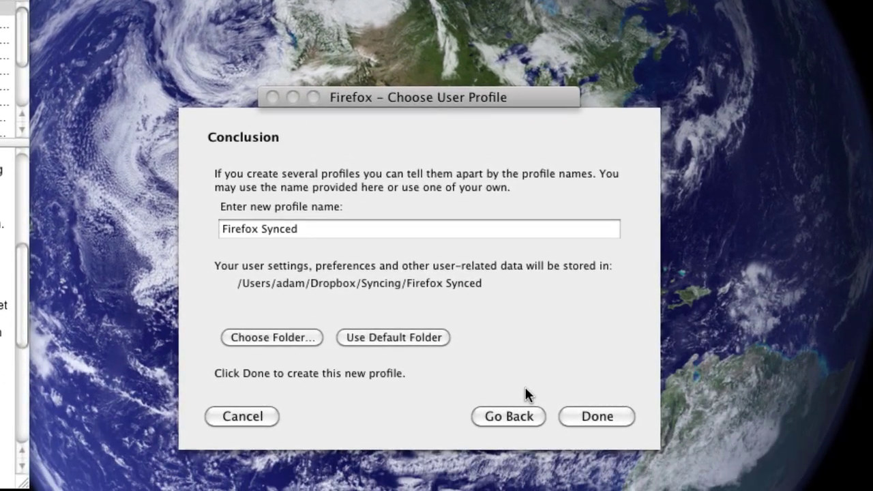
click(606, 414)
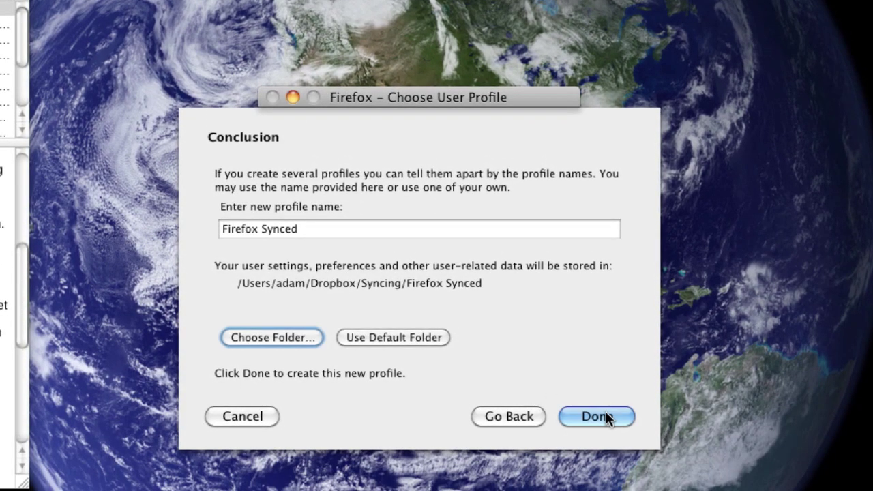
click(597, 414)
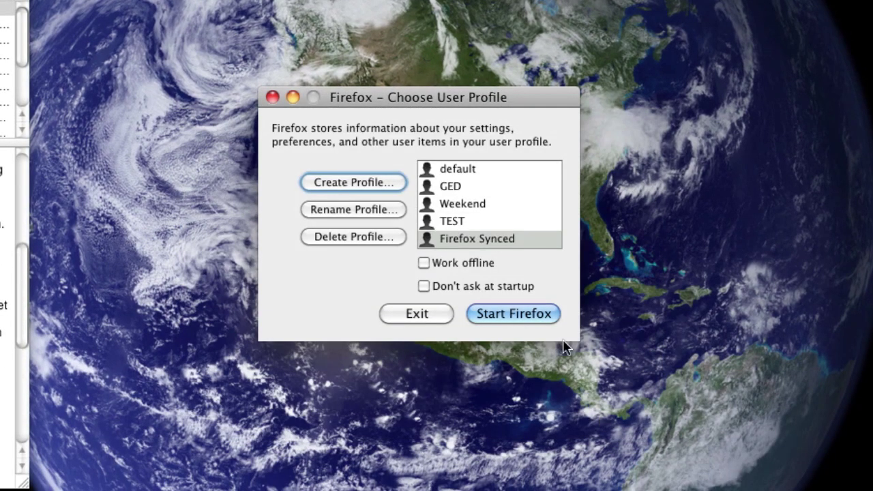
Start Firefox on the Mac with the Firefox Synced profile
click(528, 313)
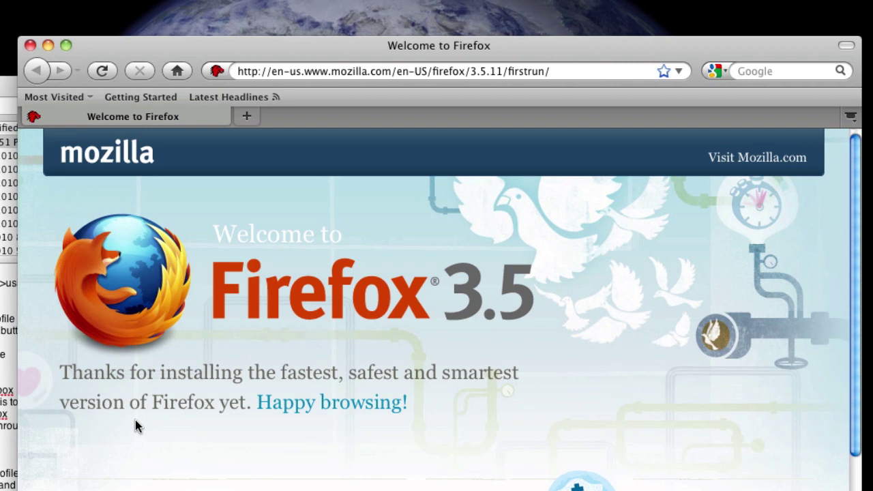
Search the web for flashblock and open the Flashblock add-on page
key(super+l)
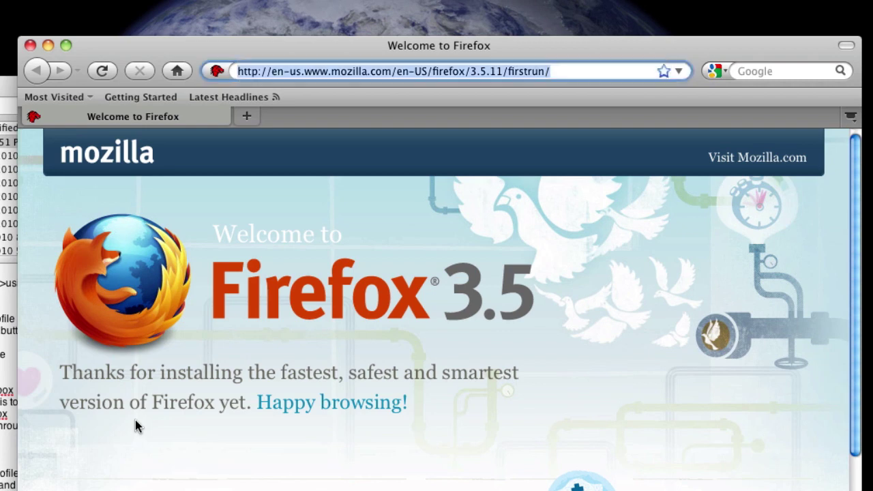
key(super+k)
text(flashblock)
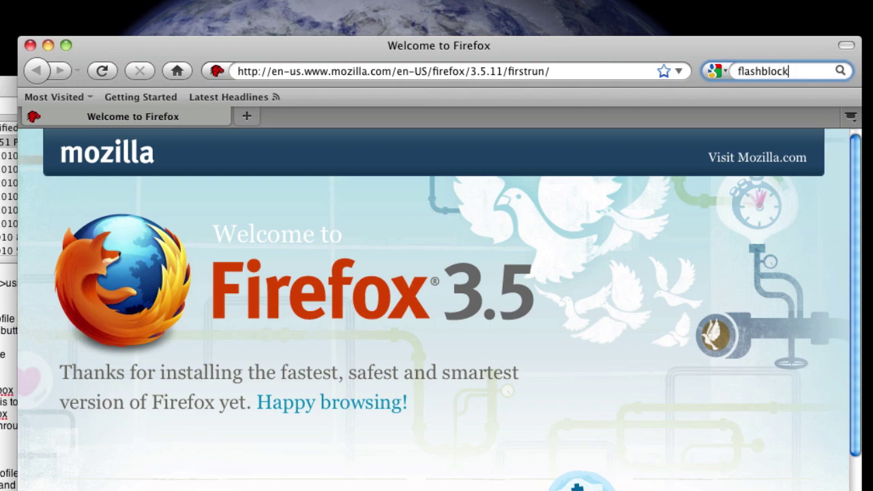
key(Return)
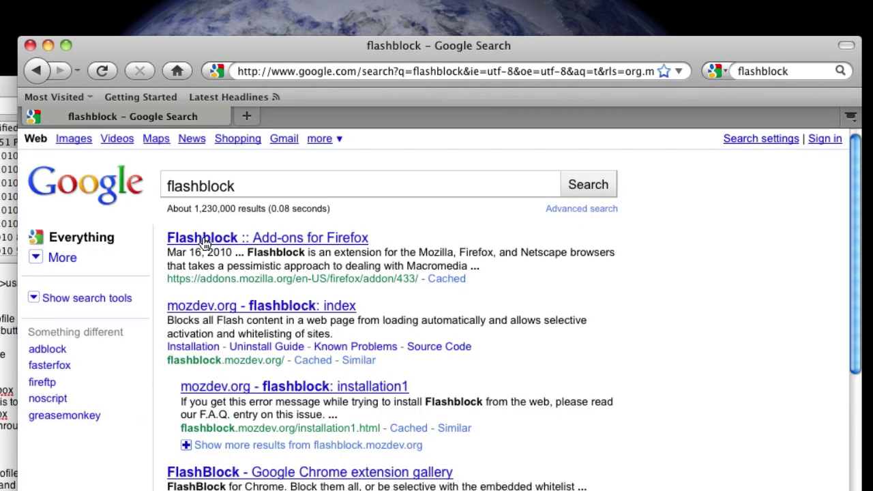
click(204, 240)
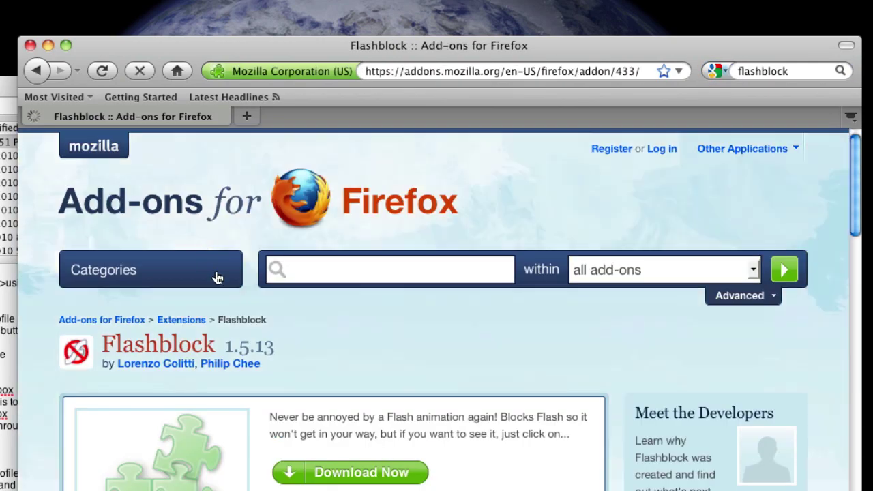
Install Flashblock 1.5.13, restart Firefox to finish, and close the Add-ons window
scroll(460, 371, down, 2)
click(373, 418)
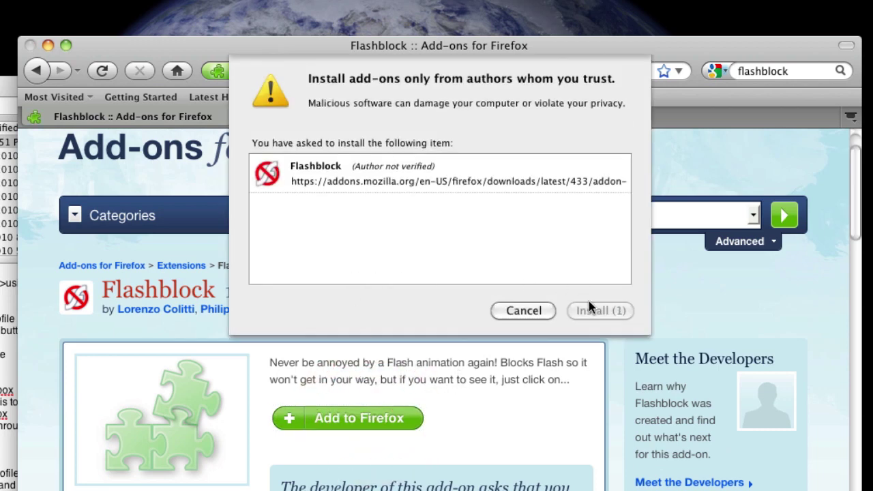
click(589, 311)
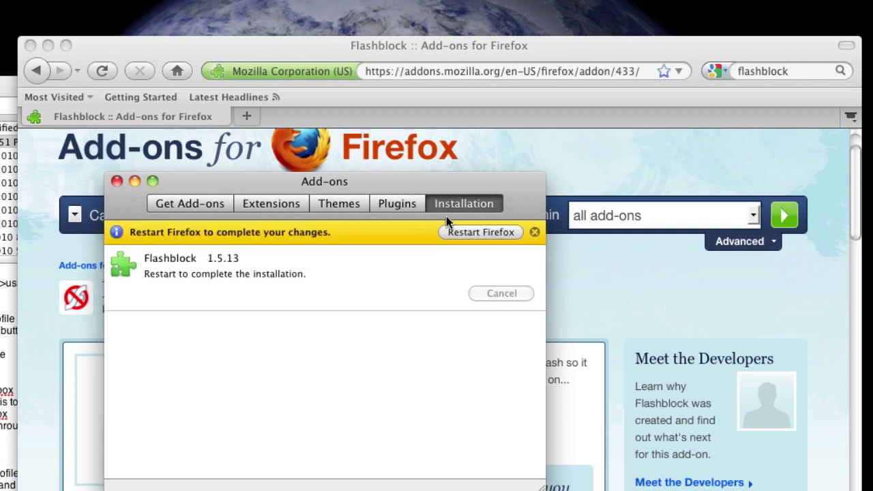
click(480, 232)
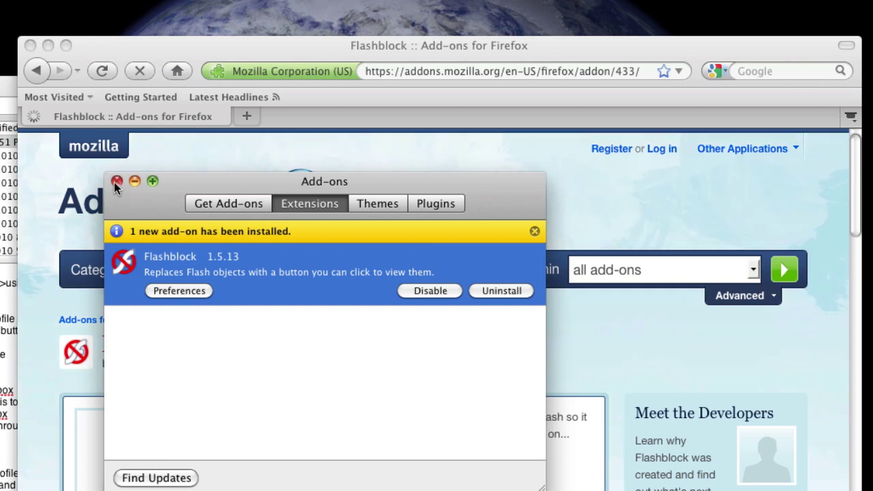
click(115, 178)
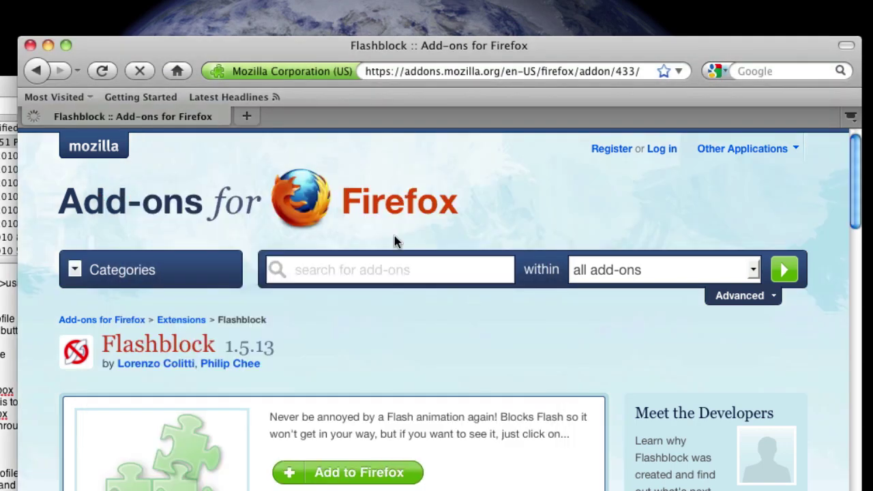
Go to lifehacker.com and open the BugMeNot Lite article
key(super+l)
text(lifehacker.com)
key(Return)
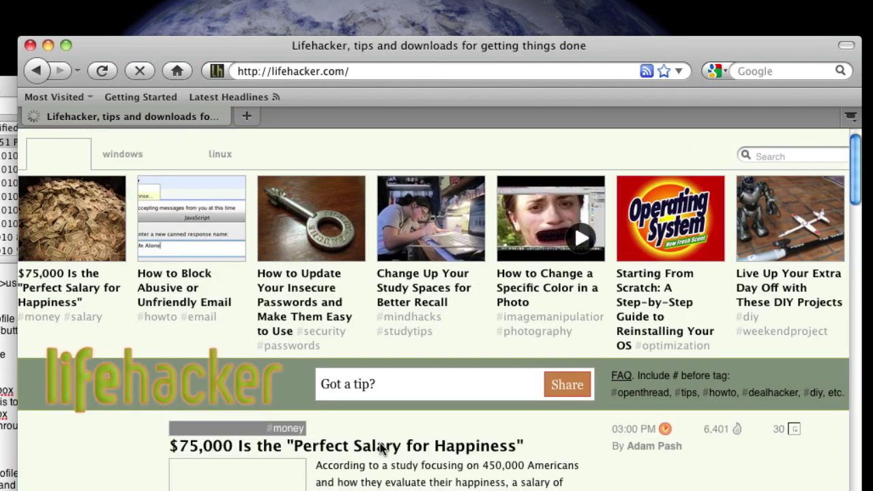
scroll(379, 413, down, 10)
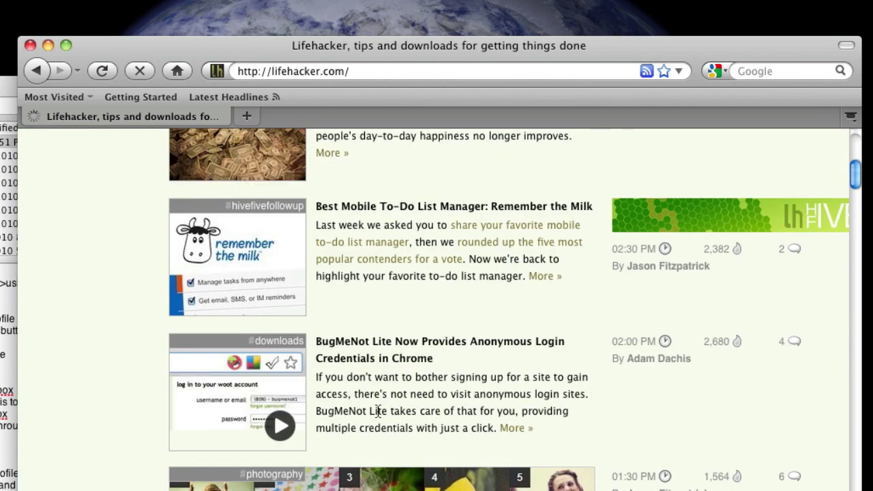
click(365, 366)
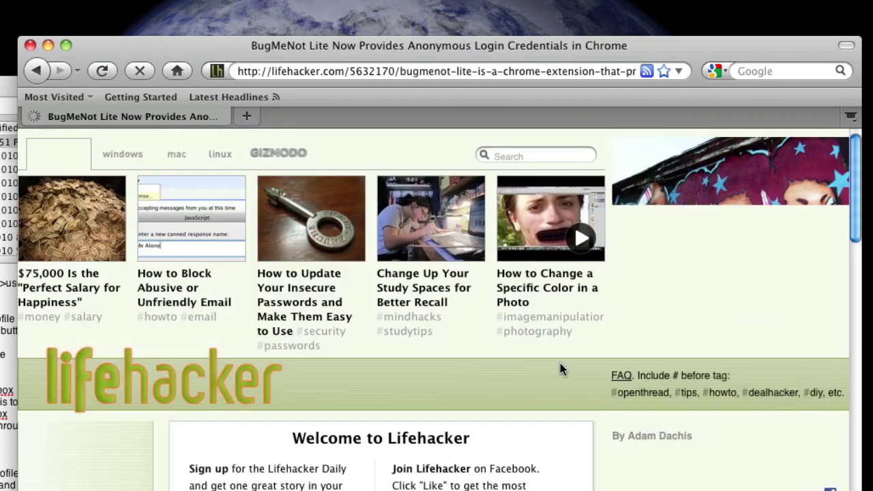
Click the Flashblock placeholder so the article's BugMeNot Lite demo video loads
scroll(562, 370, down, 8)
scroll(659, 351, up, 1)
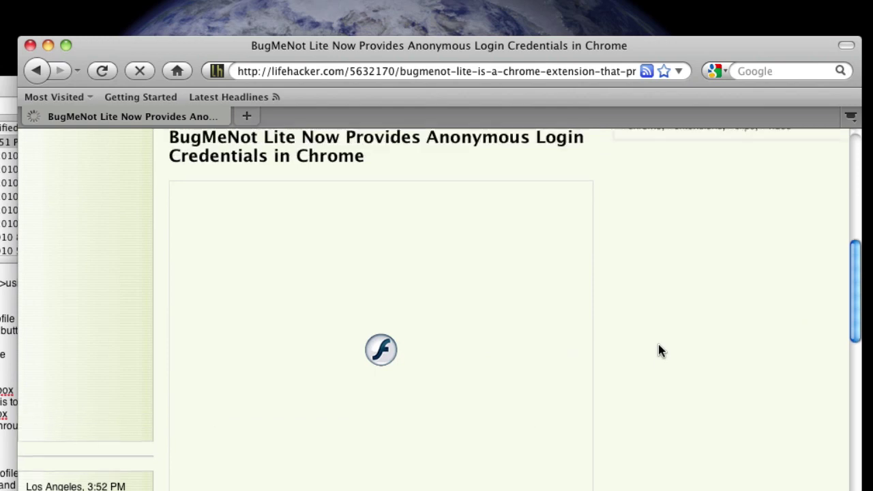
click(402, 366)
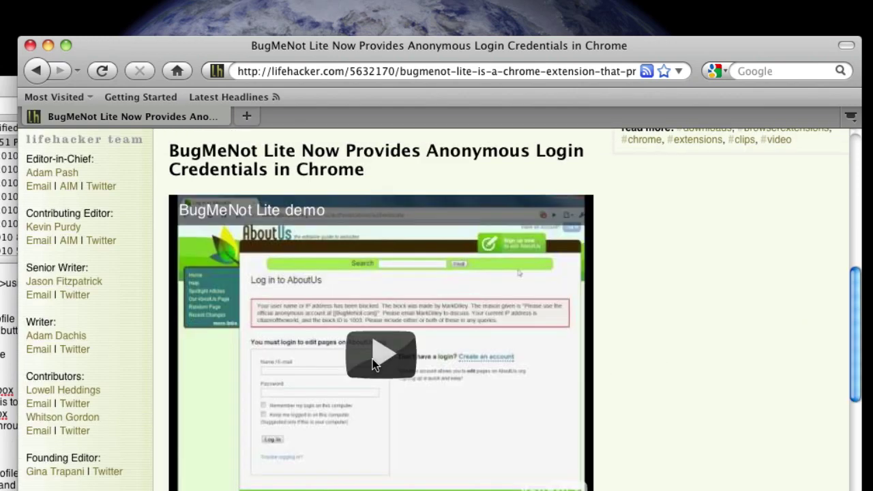
Hide Mac Firefox, open the BugMeNot Lite article in Windows Firefox, and test its blocked video
key(super+h)
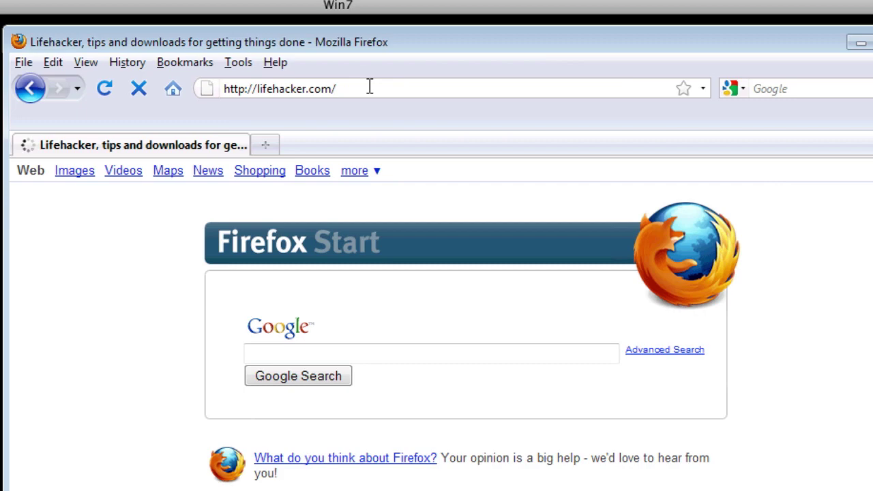
scroll(409, 440, down, 5)
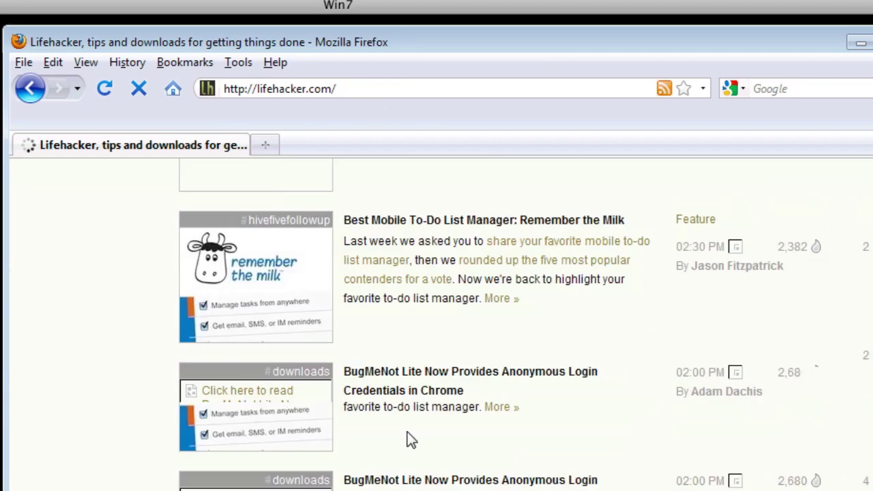
click(405, 391)
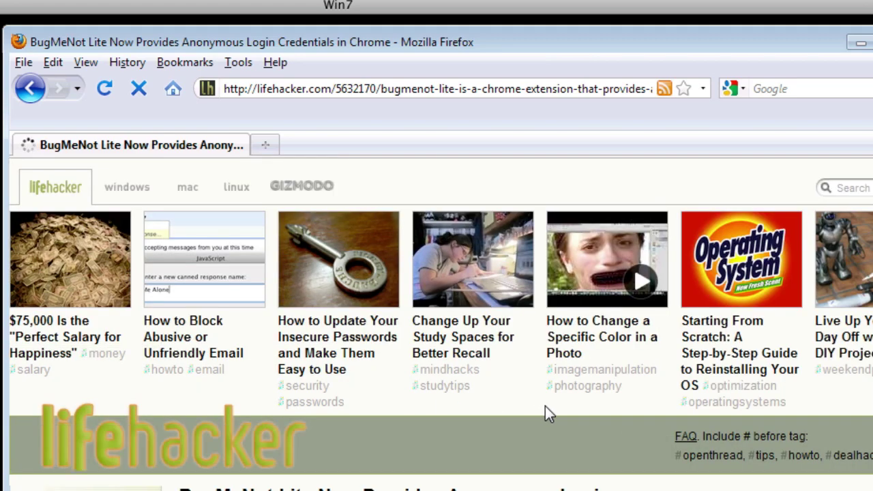
scroll(545, 410, down, 5)
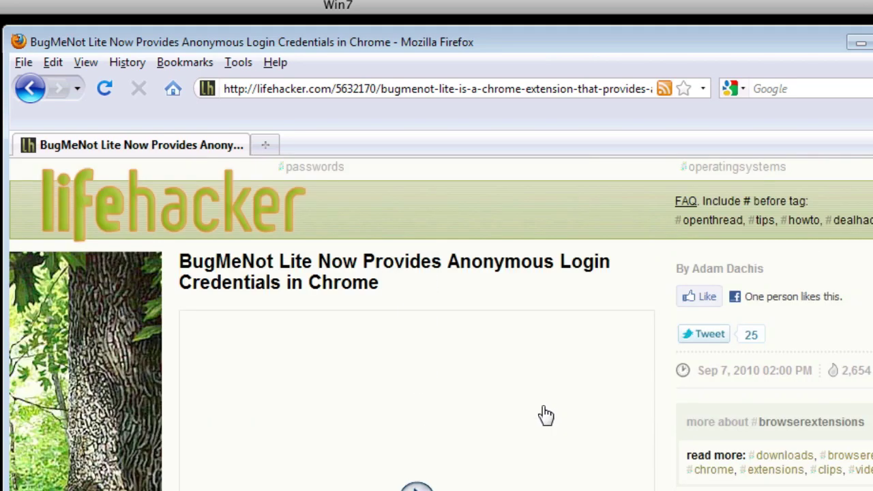
click(481, 457)
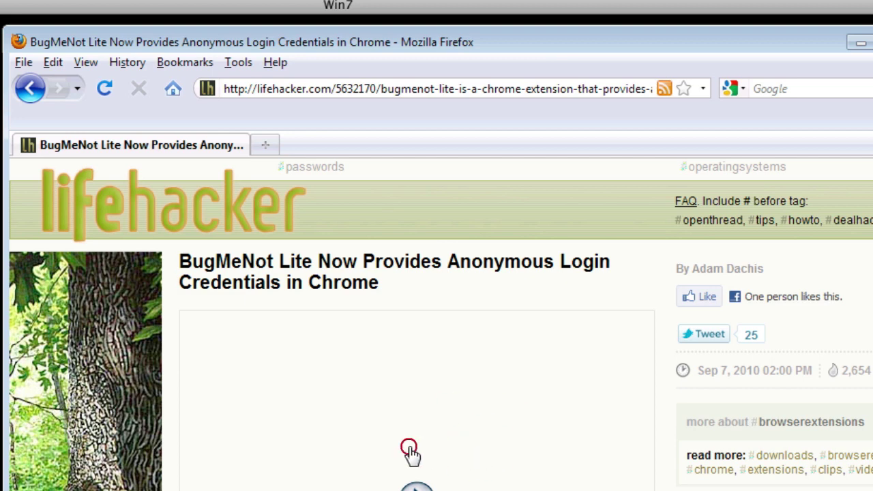